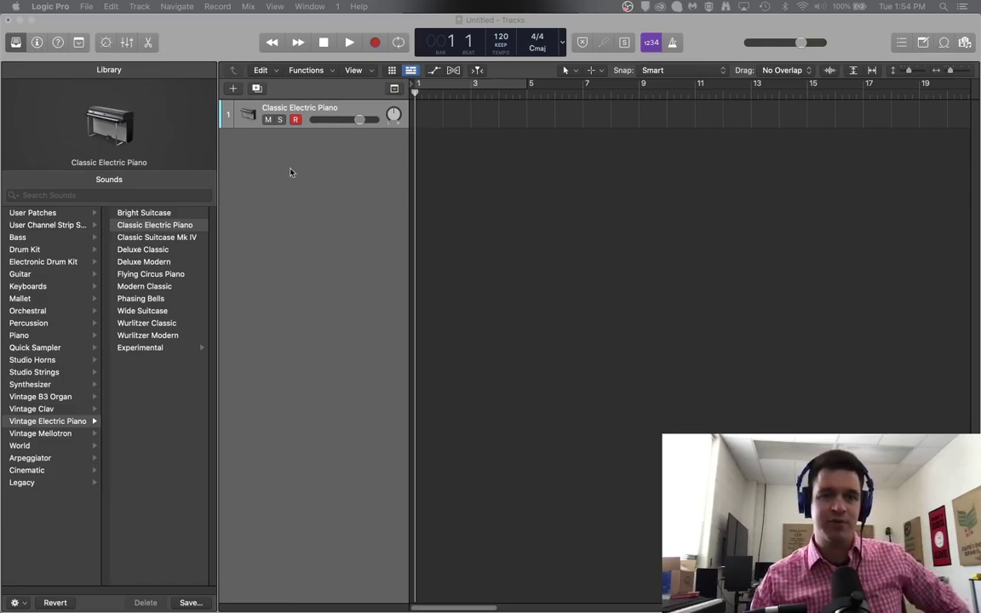
Add a new software instrument track and load the Electronic Drum Kit > Atlanta sound onto it
left_click(233, 89)
left_click(349, 39)
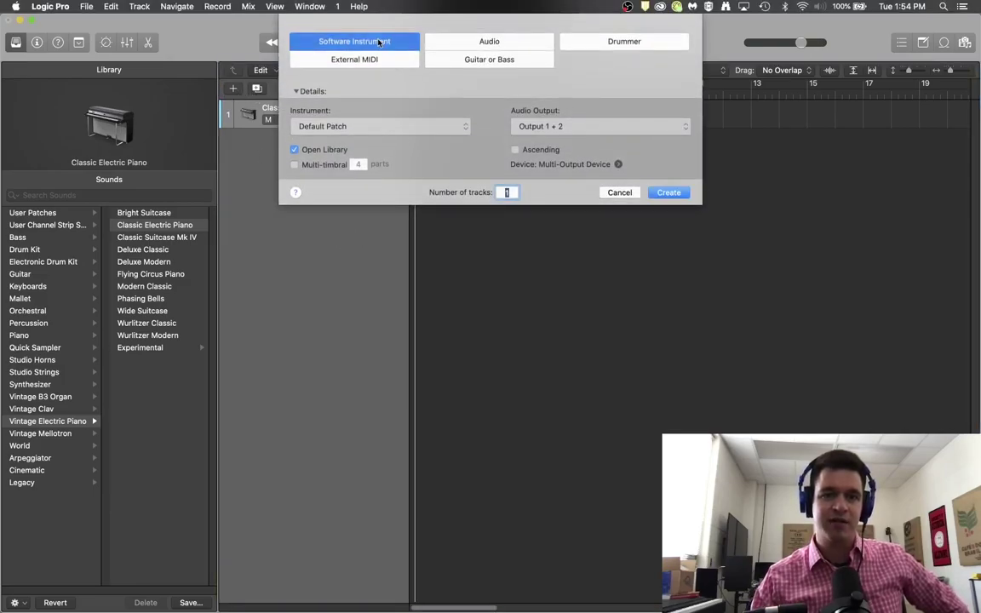
left_click(670, 193)
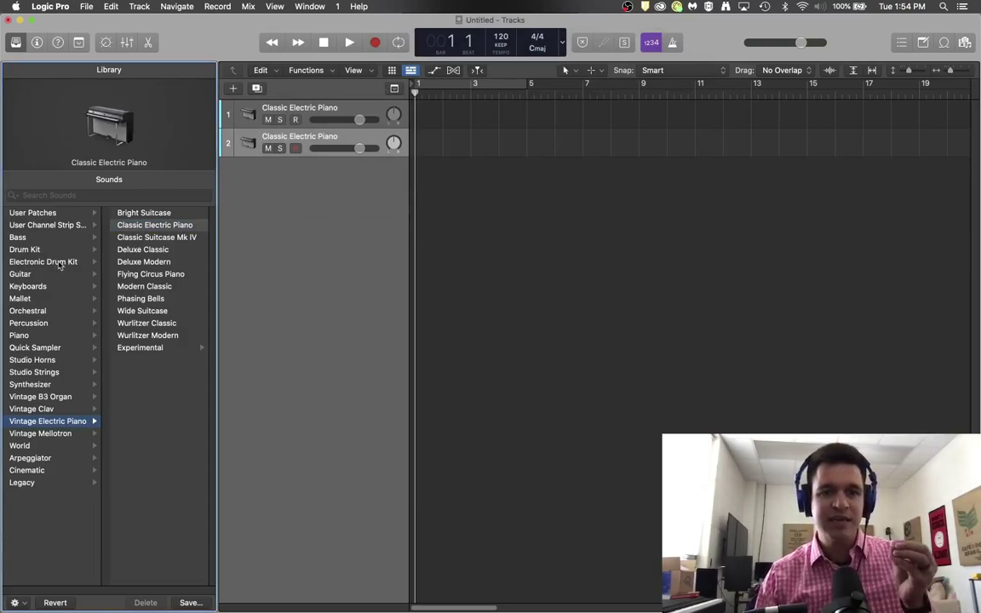
left_click(44, 260)
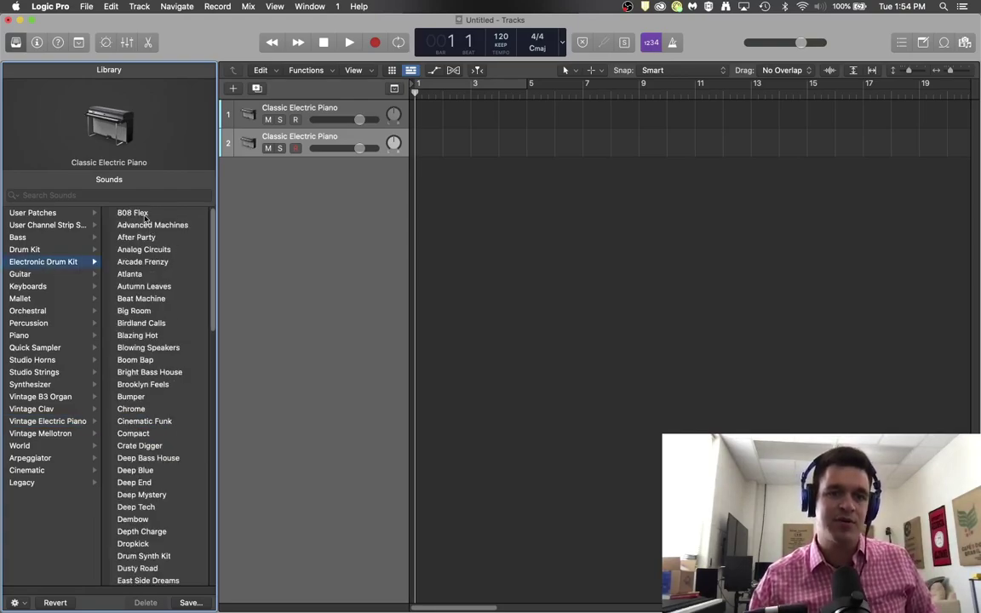
left_click(134, 274)
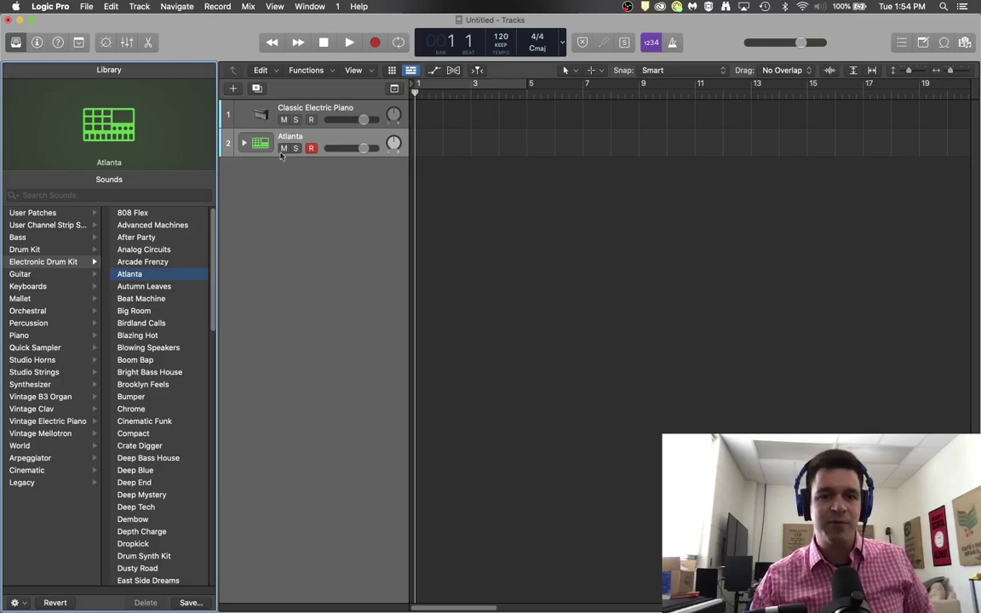
Open the Piano Roll for the Atlanta track and add three trial Kick 1 notes
left_click(149, 42)
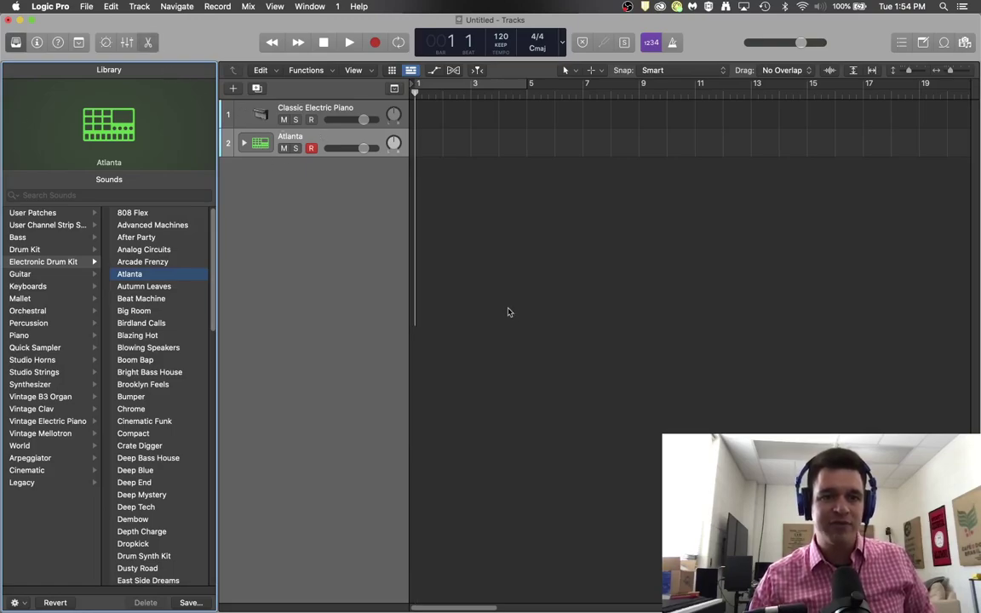
scroll(408, 512, "down", 5)
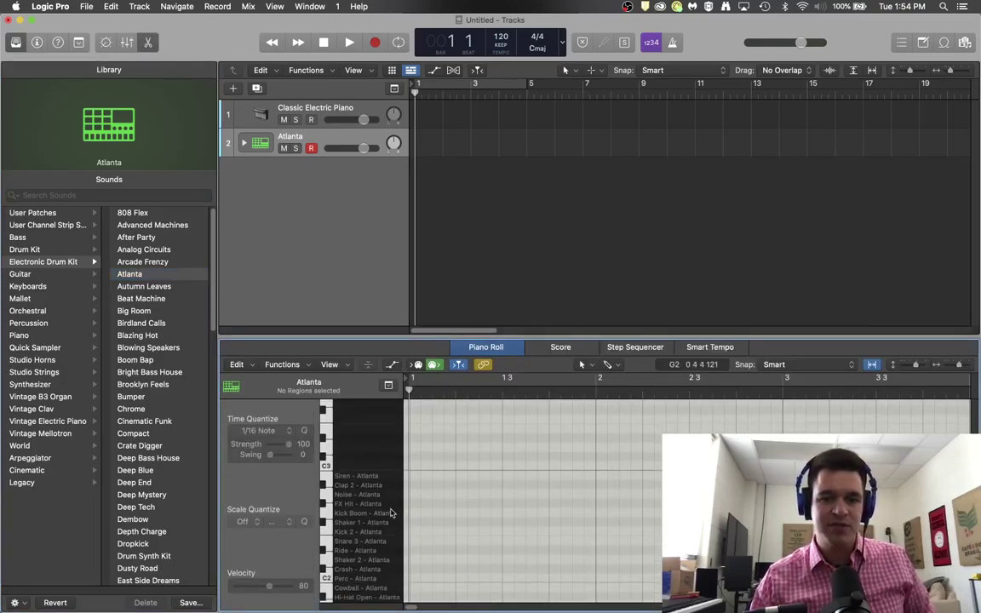
scroll(381, 511, "down", 1)
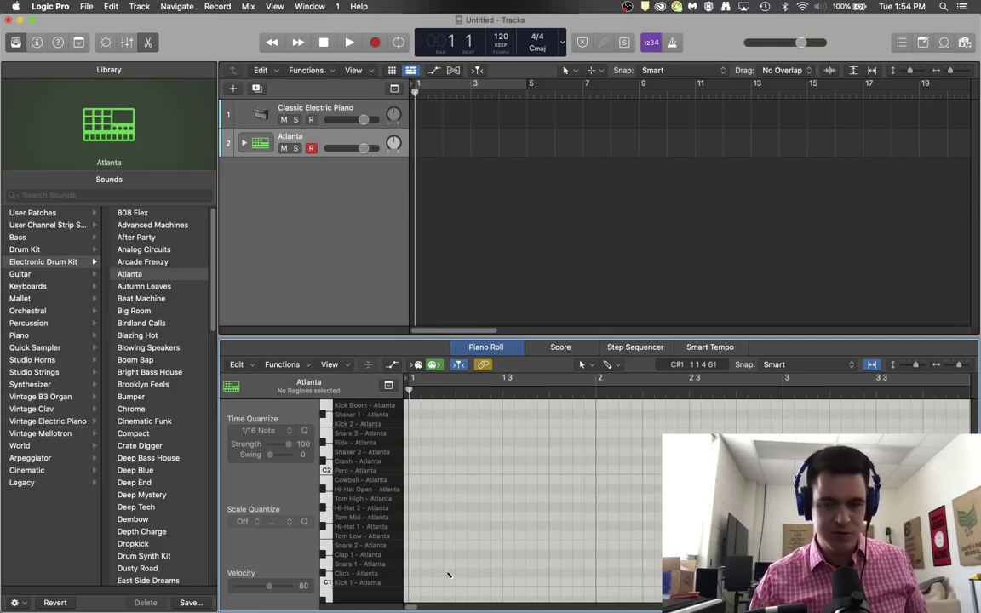
left_click(426, 583)
left_click(492, 582)
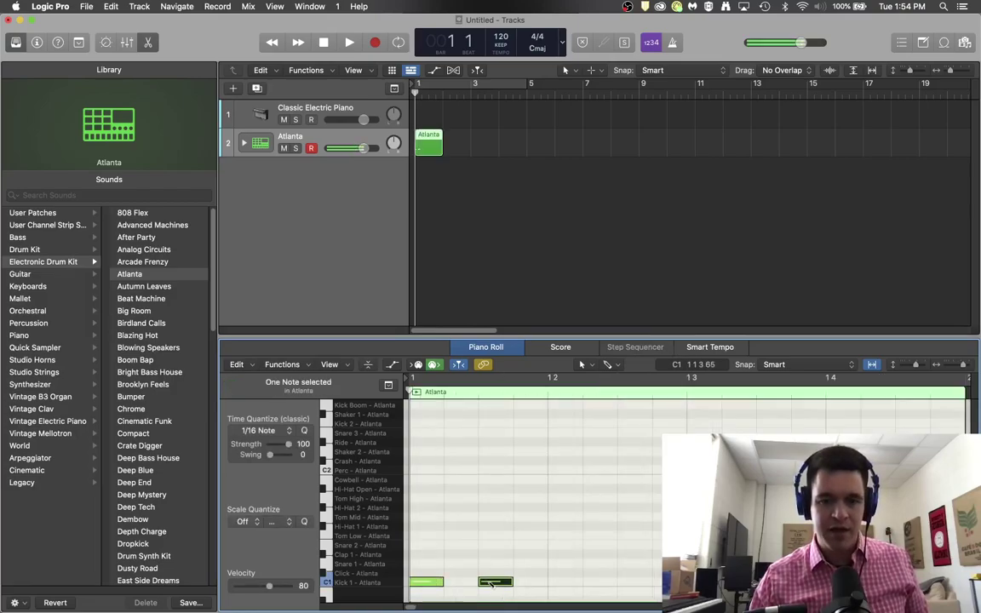
left_click(553, 583)
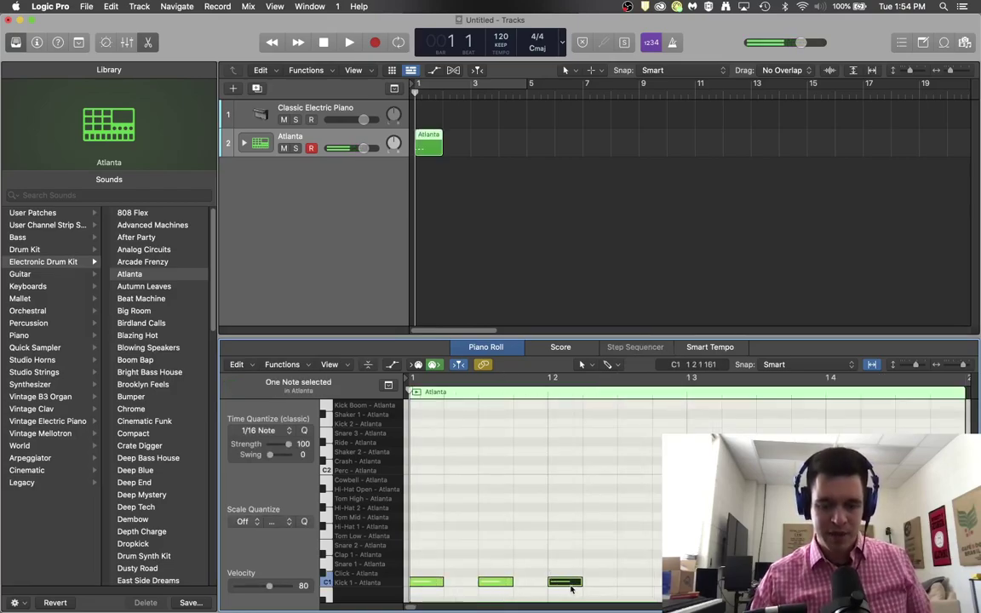
Delete the three Kick 1 notes and then the Atlanta MIDI region
double_click(568, 582)
double_click(496, 583)
double_click(431, 582)
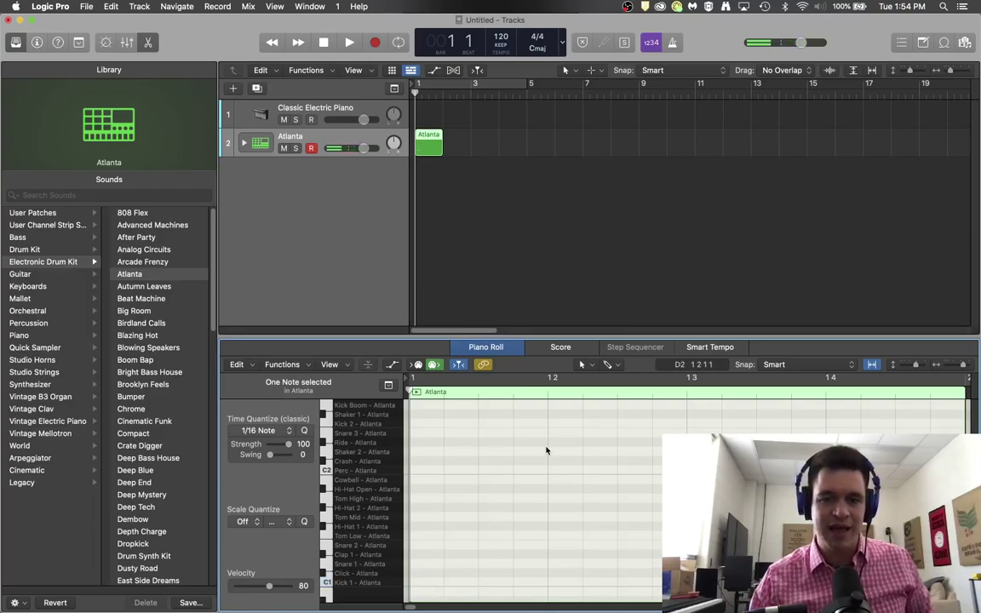
key("Delete")
Create a pattern region on the empty Atlanta lane, then delete it
right_click(427, 146)
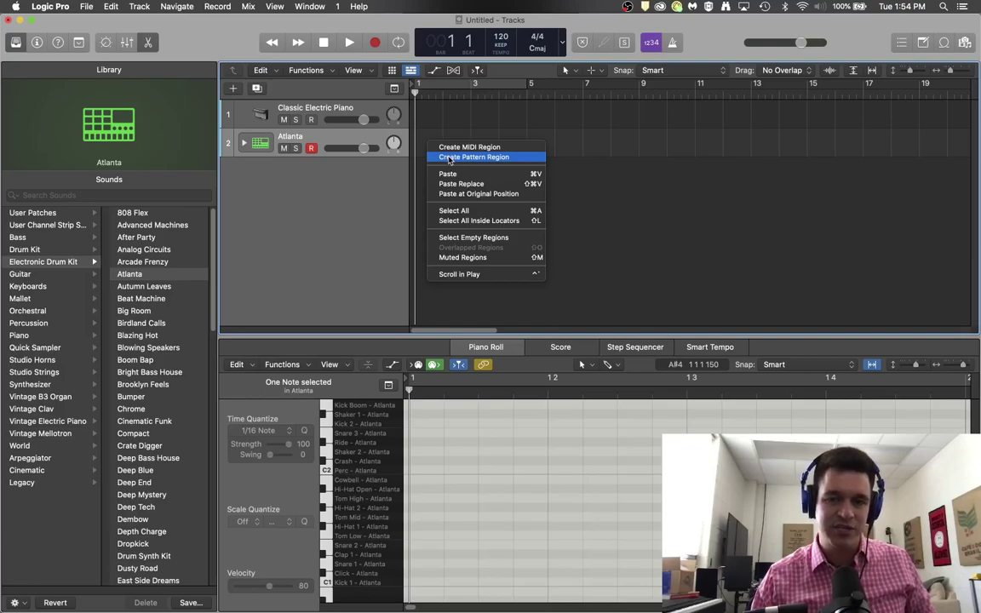
left_click(449, 157)
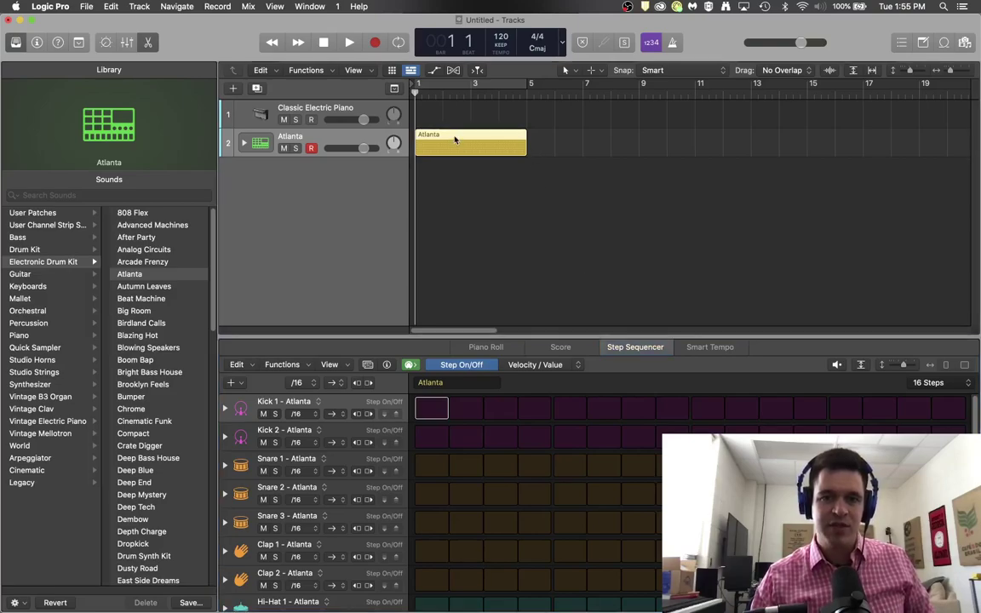
key("Delete")
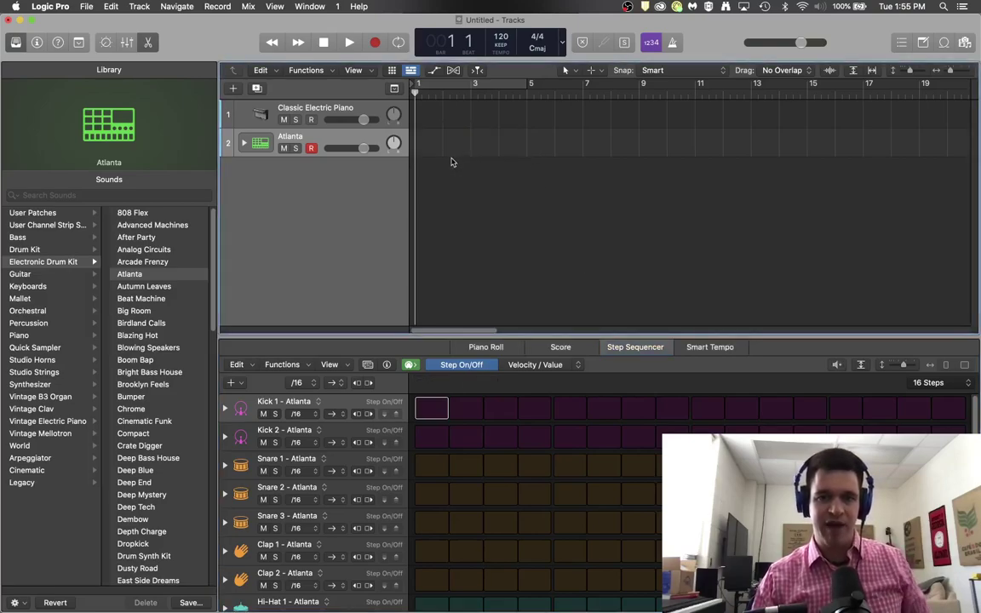
Switch between Piano Roll and Step Sequencer, then recreate the Atlanta pattern region
left_click(481, 348)
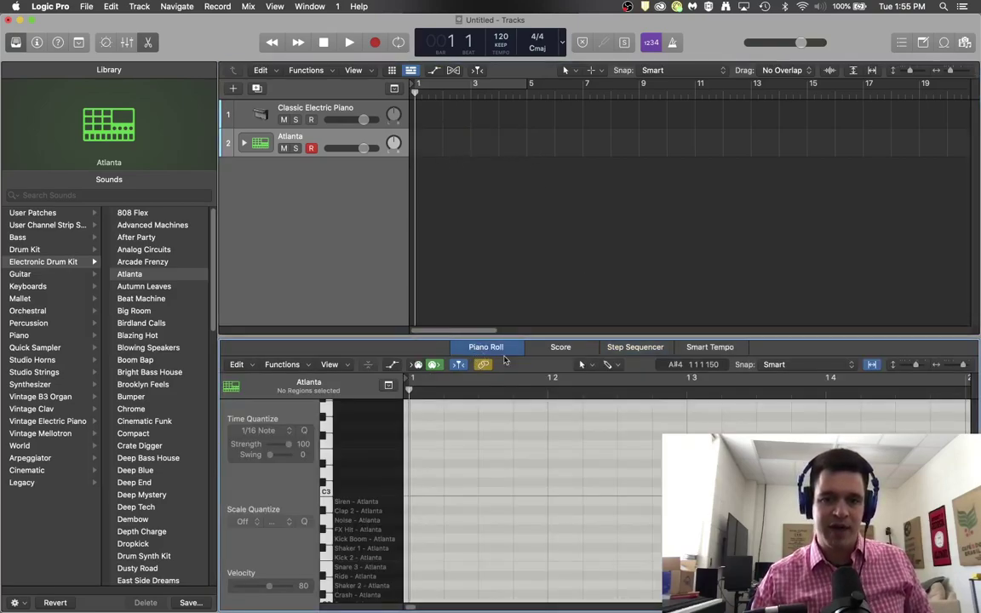
left_click(636, 347)
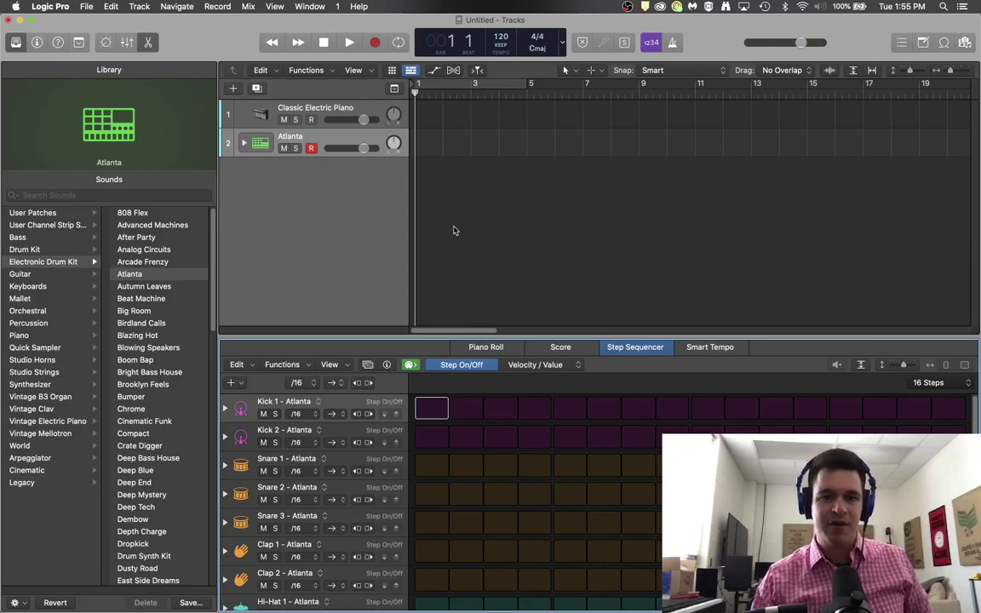
right_click(429, 146)
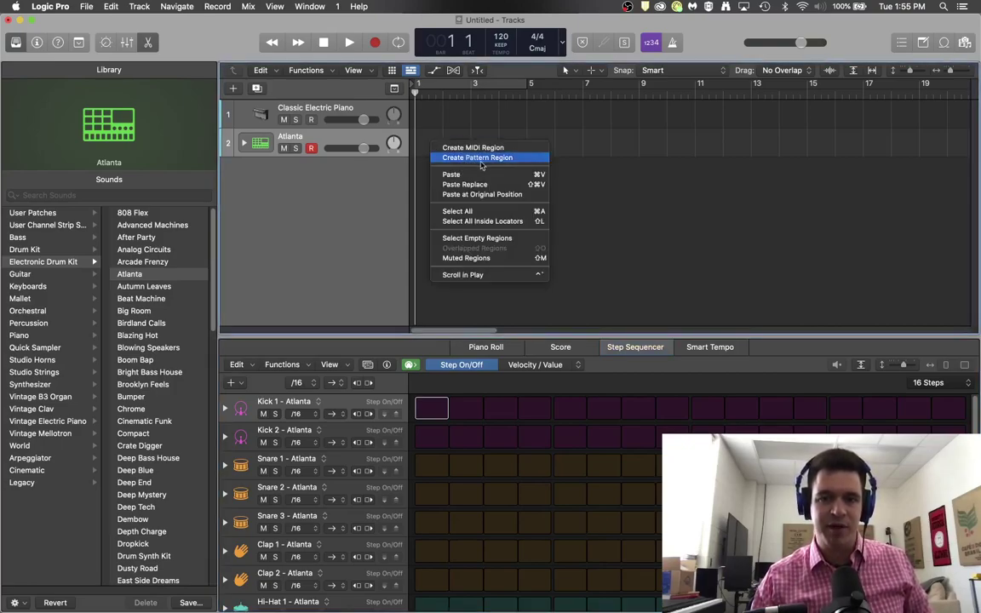
left_click(463, 157)
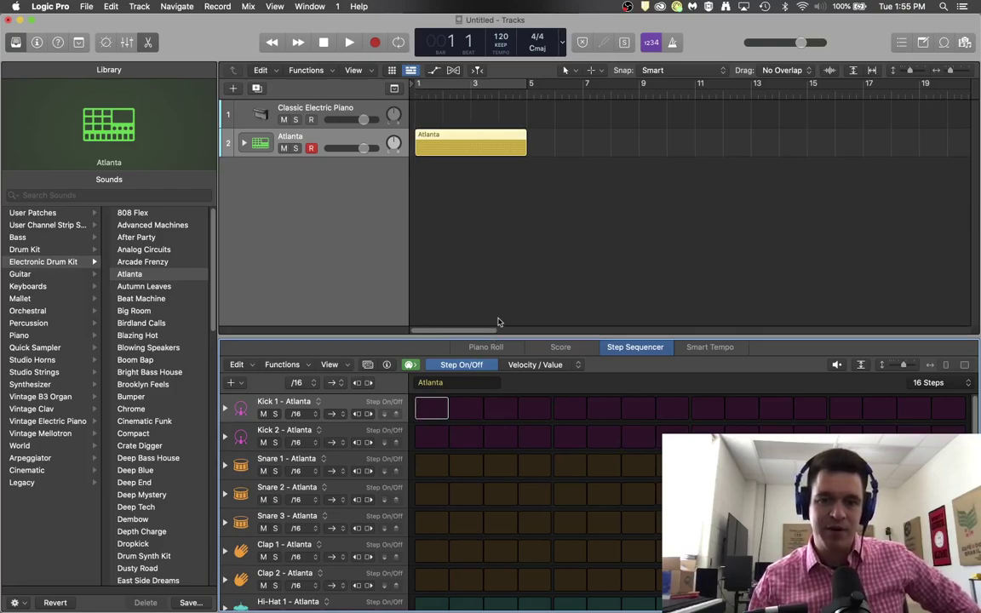
Enlarge the step sequencer, set Kick 1 on steps 1, 5, 9 and 13, and audition it
left_click_drag(498, 337, 498, 181)
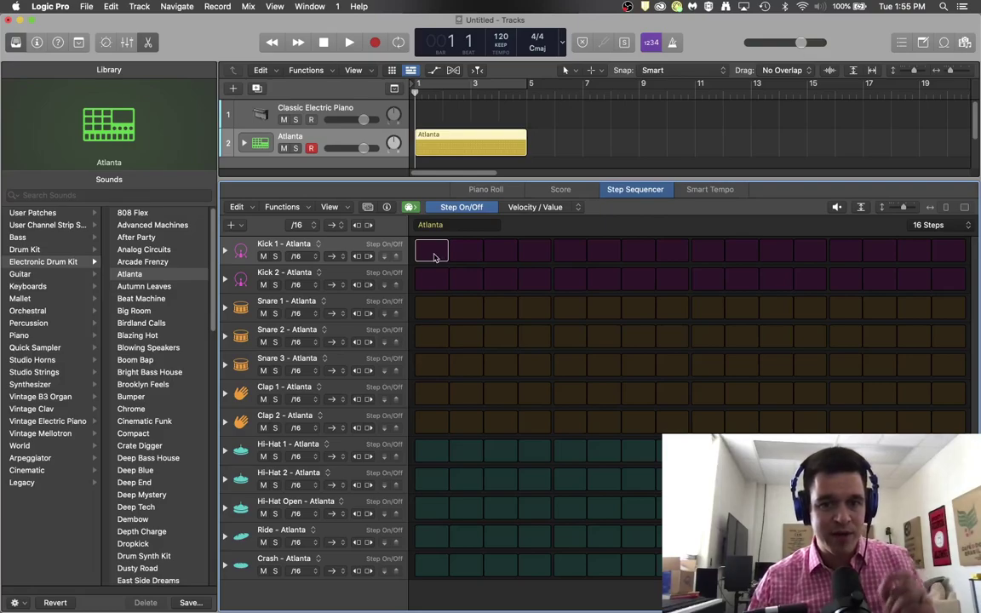
left_click(432, 253)
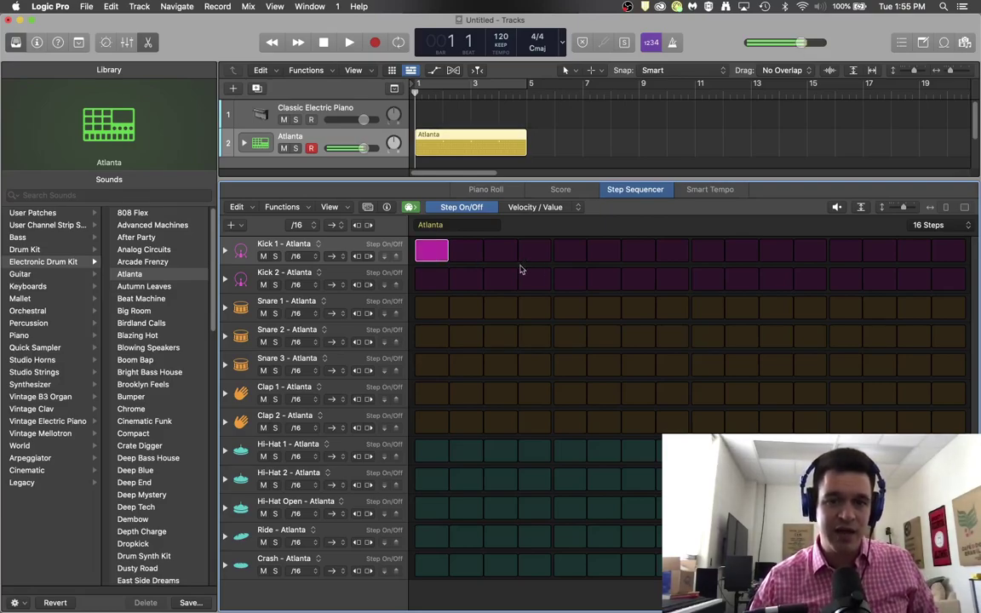
left_click(570, 253)
left_click(708, 253)
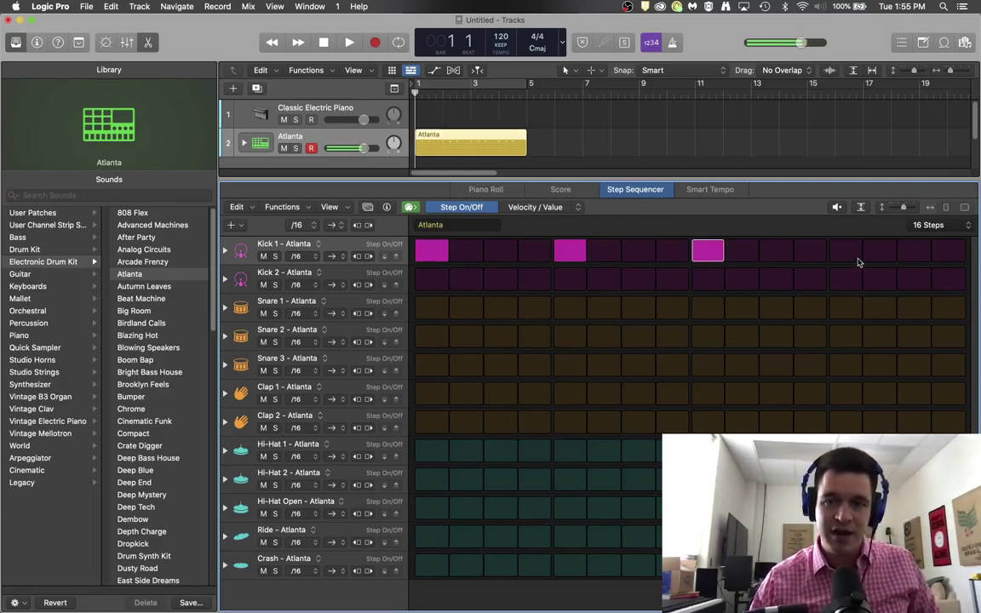
left_click(847, 255)
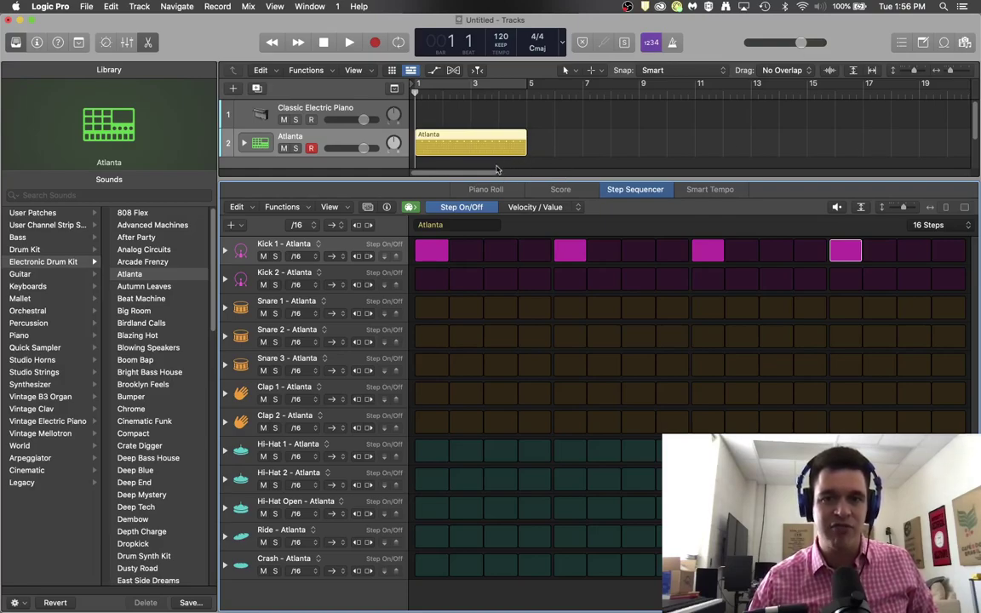
left_click(350, 42)
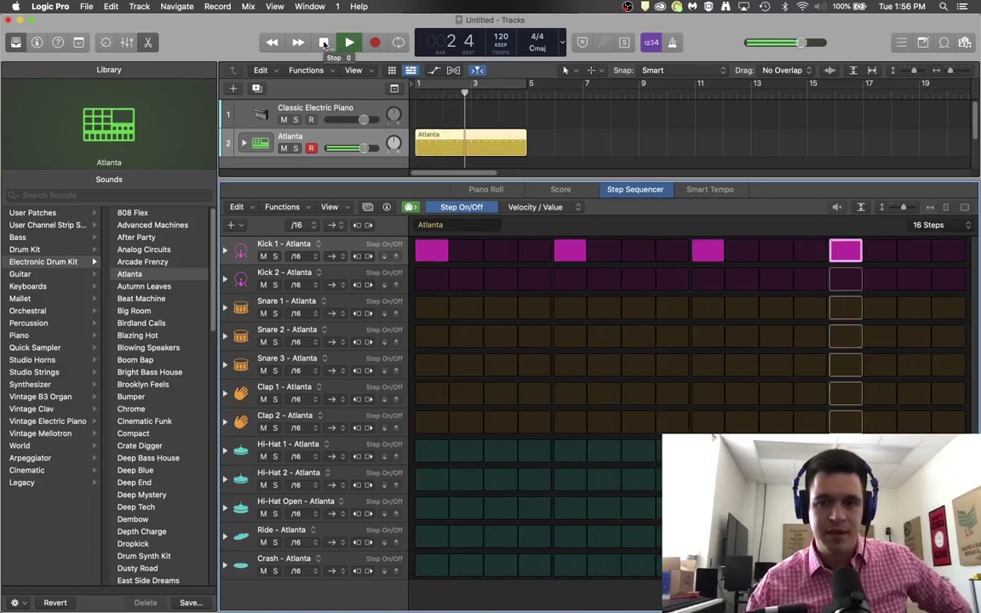
left_click(324, 42)
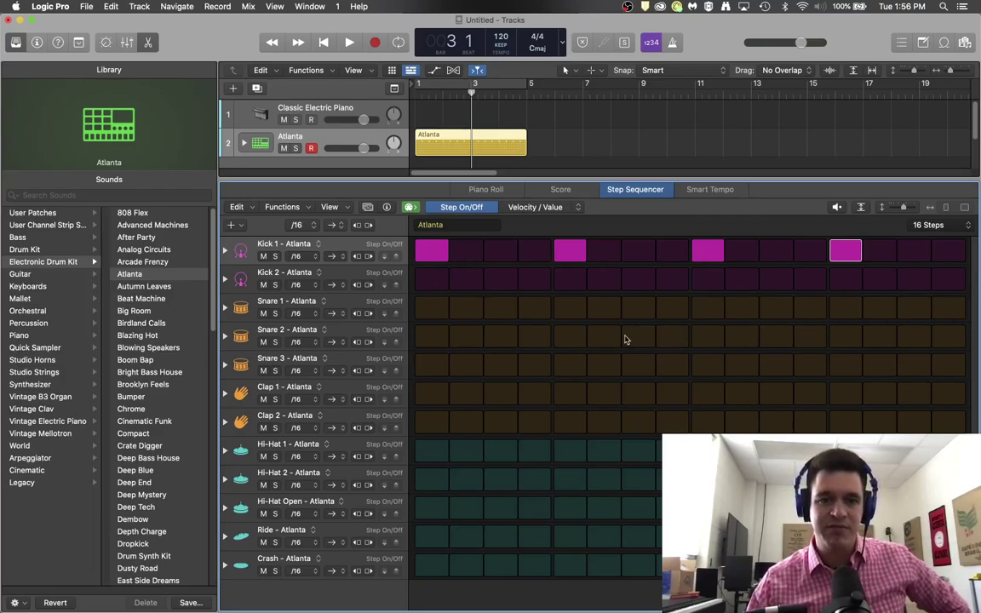
Add Snare 1 on steps 5 and 13 and Hi-Hat 1 on steps 1, 3, 5 and 7
left_click(567, 312)
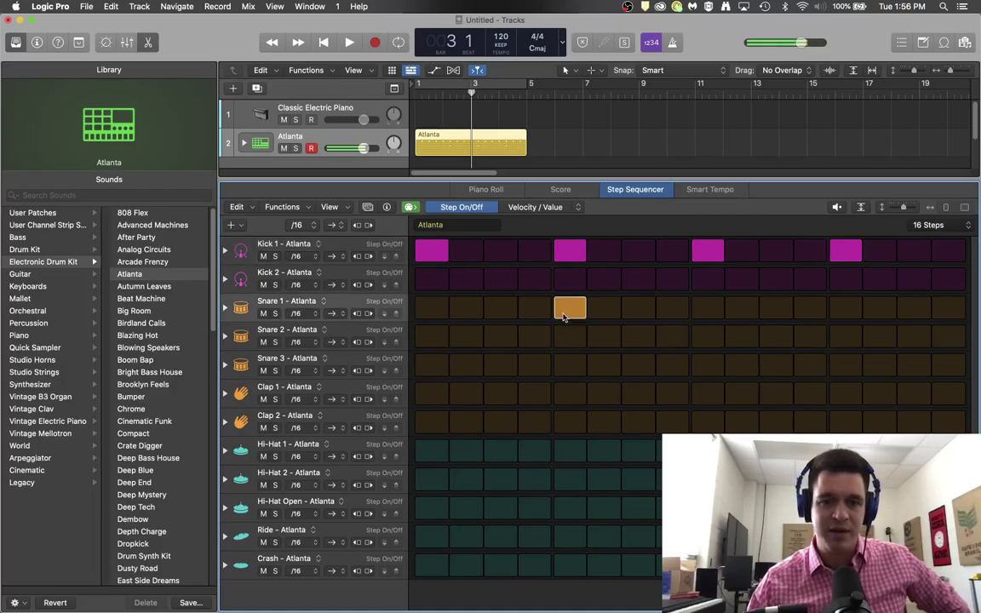
left_click(843, 310)
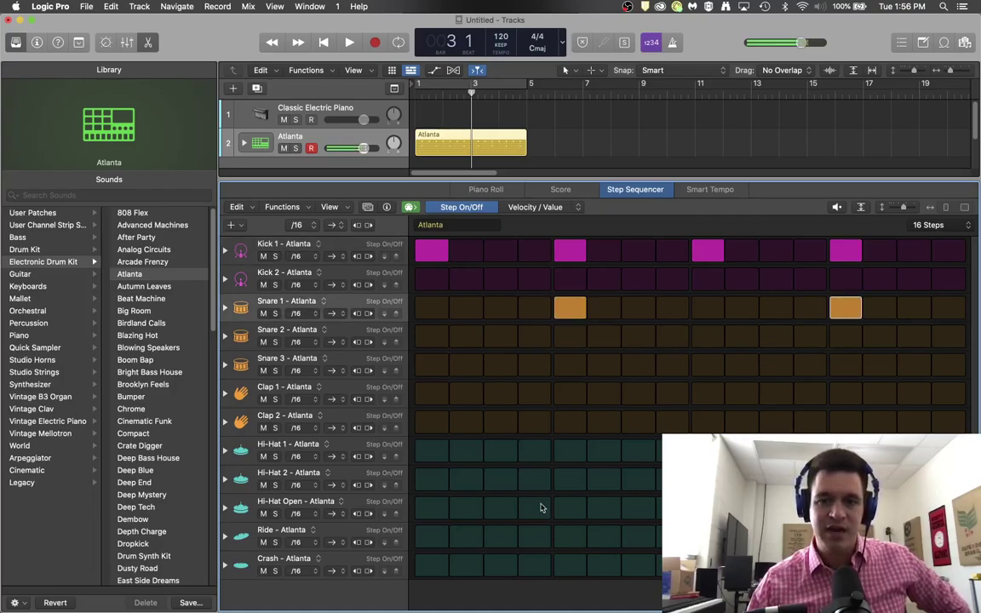
left_click(432, 454)
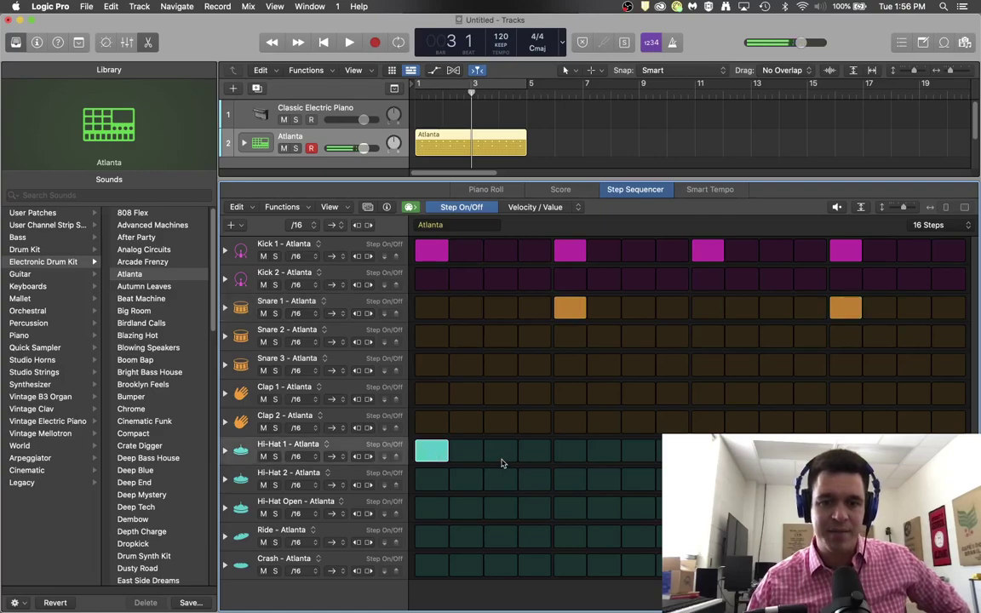
left_click(499, 454)
left_click(569, 454)
left_click(640, 454)
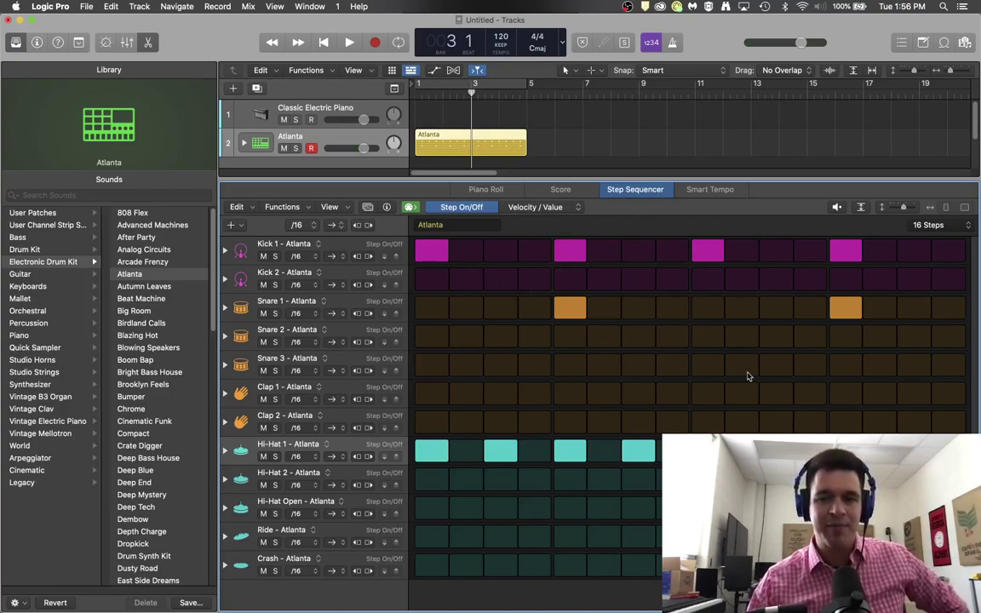
Return to the beginning, turn on Cycle, and play the beat in a loop
left_click(325, 42)
left_click(490, 82)
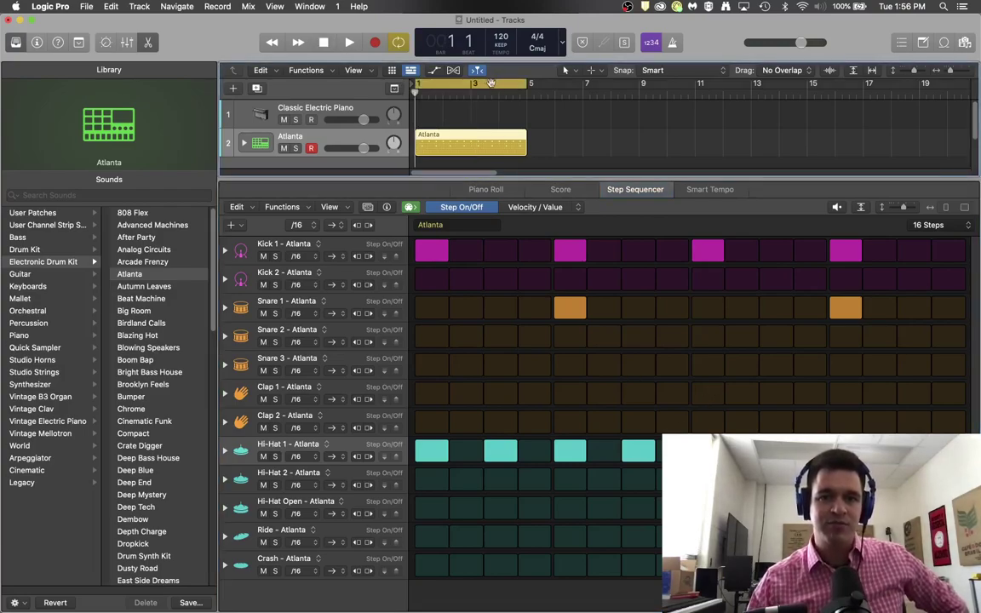
left_click(348, 42)
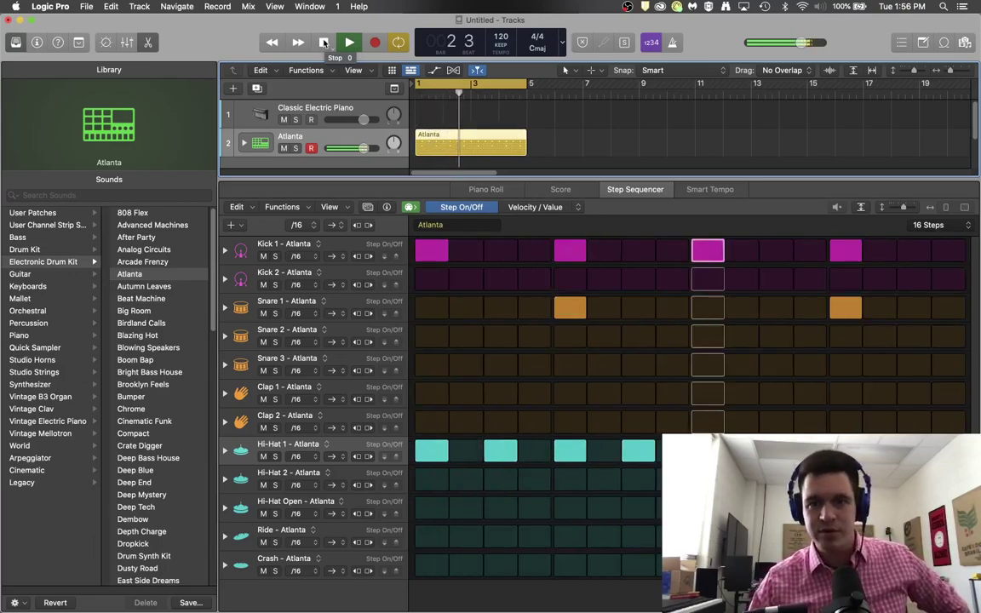
Move the kick from step 5 to steps 8 and 11, and add Hi-Hat 1 on step 2
left_click(323, 43)
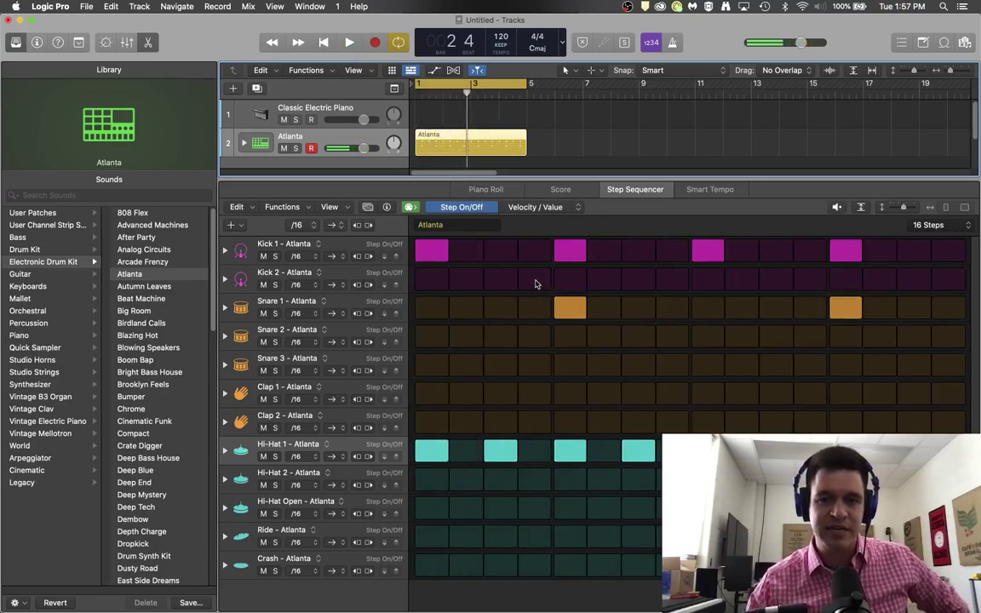
left_click(582, 253)
left_click(670, 252)
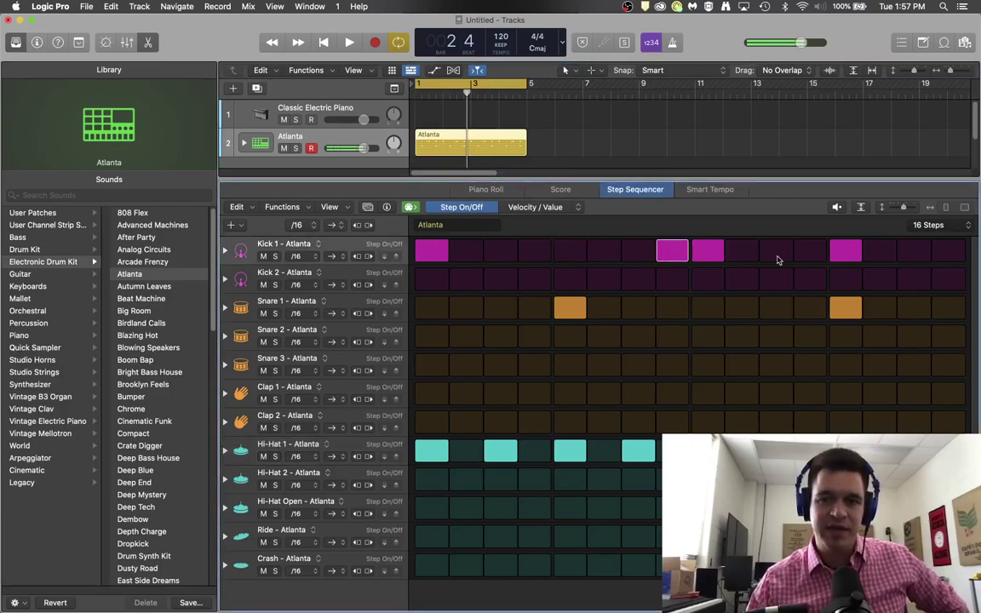
left_click(776, 252)
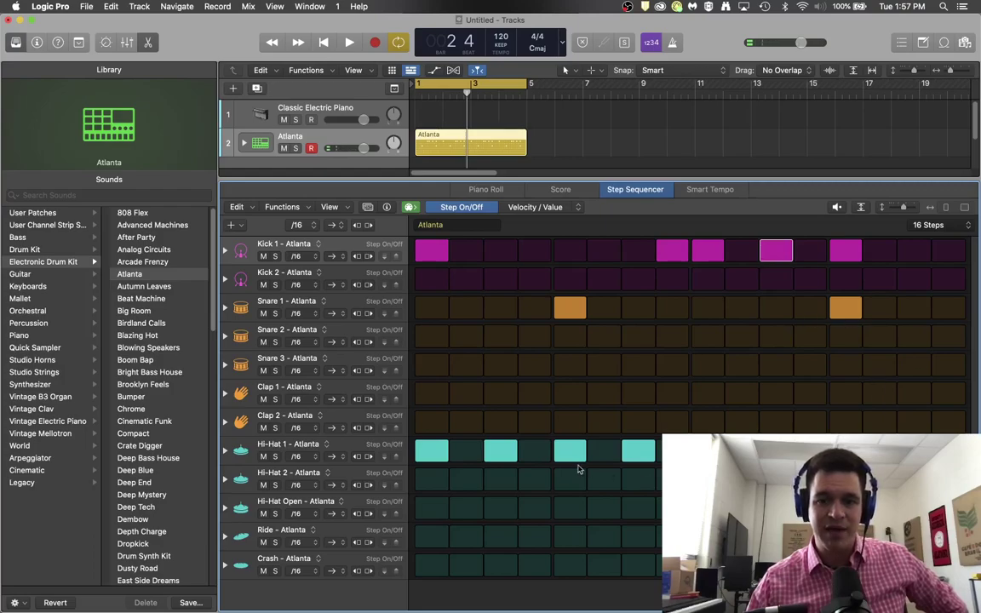
left_click(466, 452)
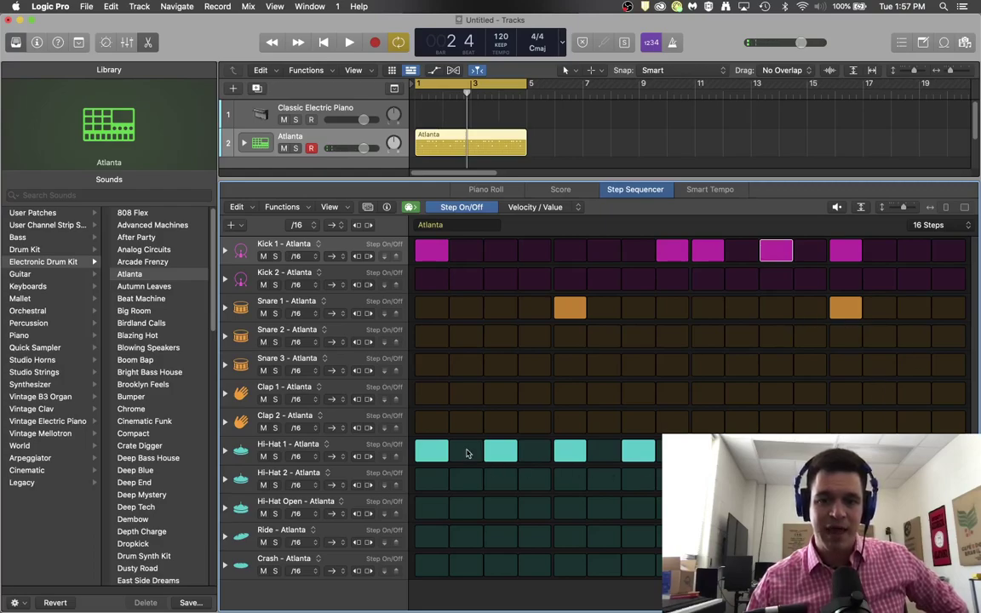
left_click(619, 458)
left_click(619, 458)
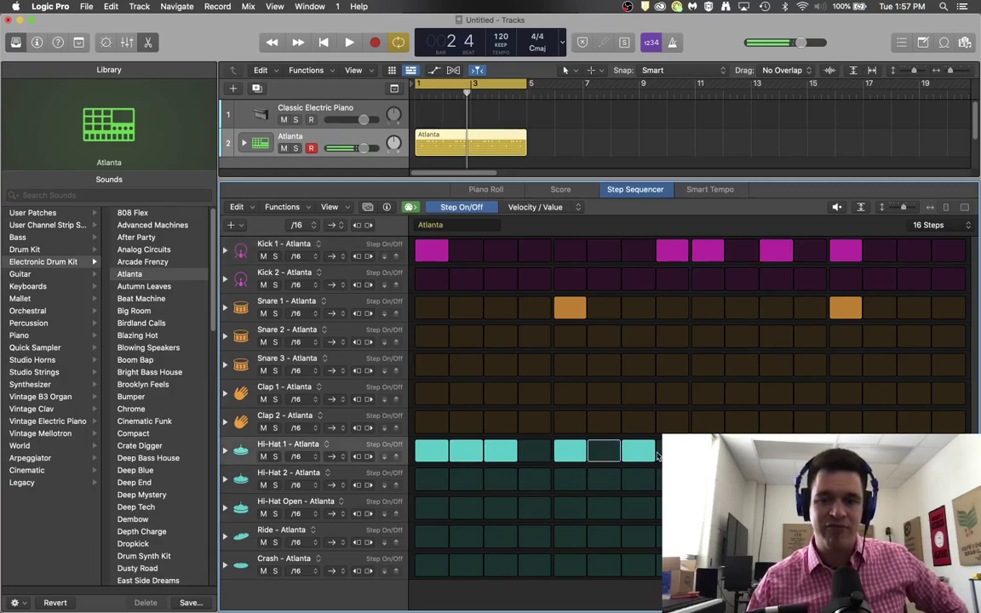
Move the step 13 kick to step 15 while playing, then add Hi-Hat Open on step 4
left_click(348, 43)
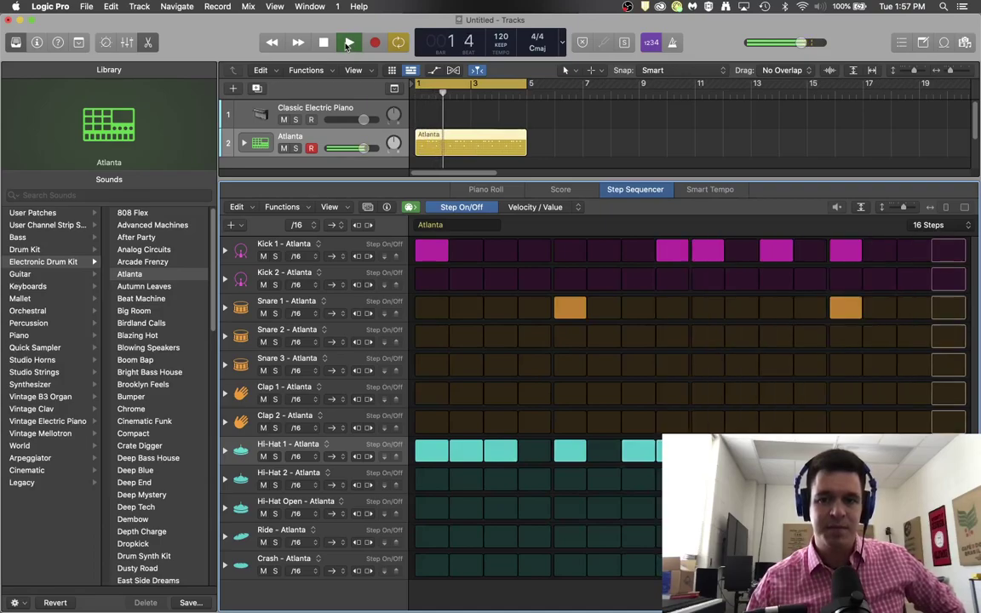
left_click(846, 249)
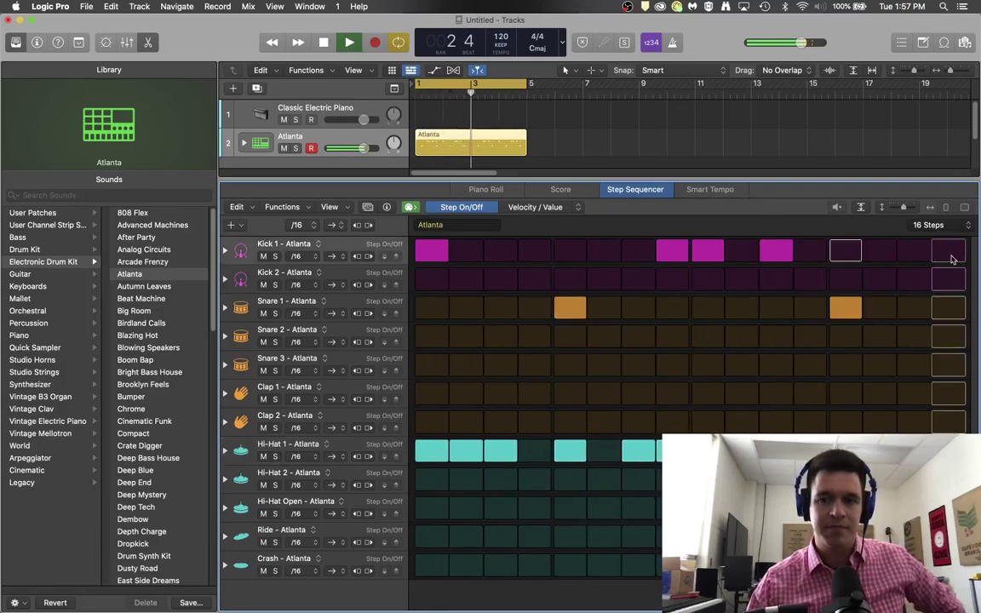
left_click(913, 249)
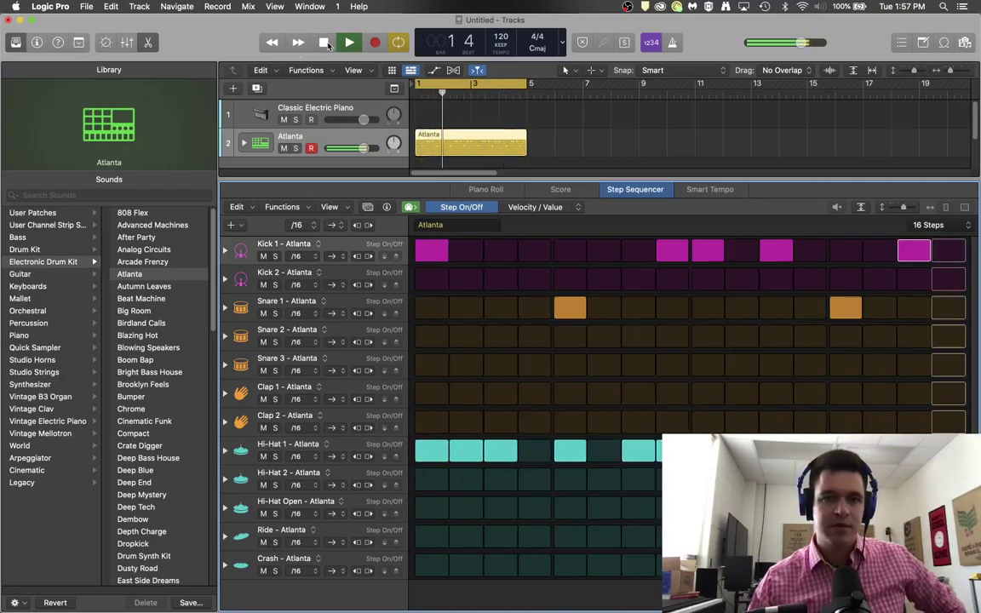
left_click(326, 42)
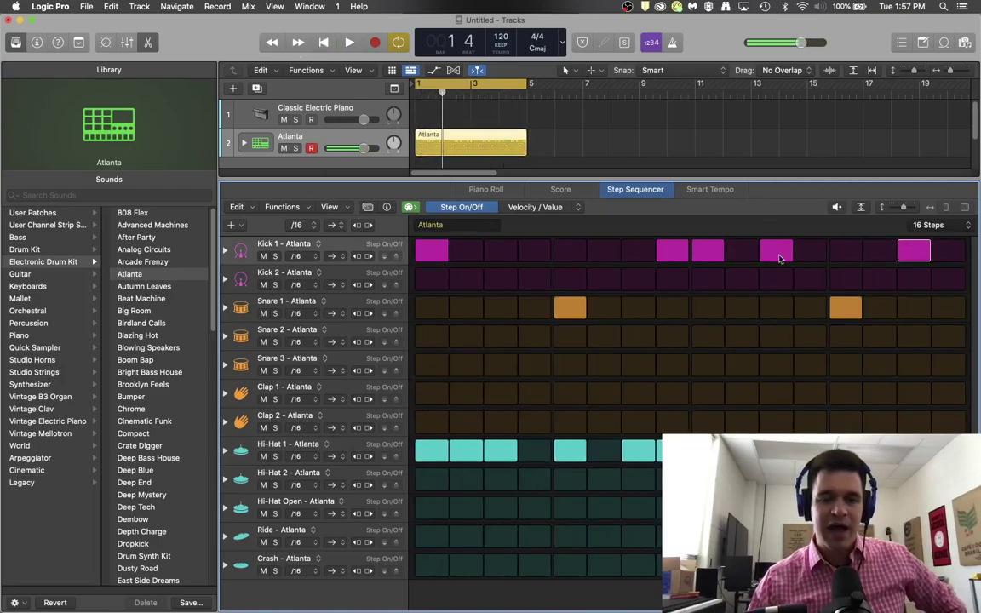
left_click(542, 505)
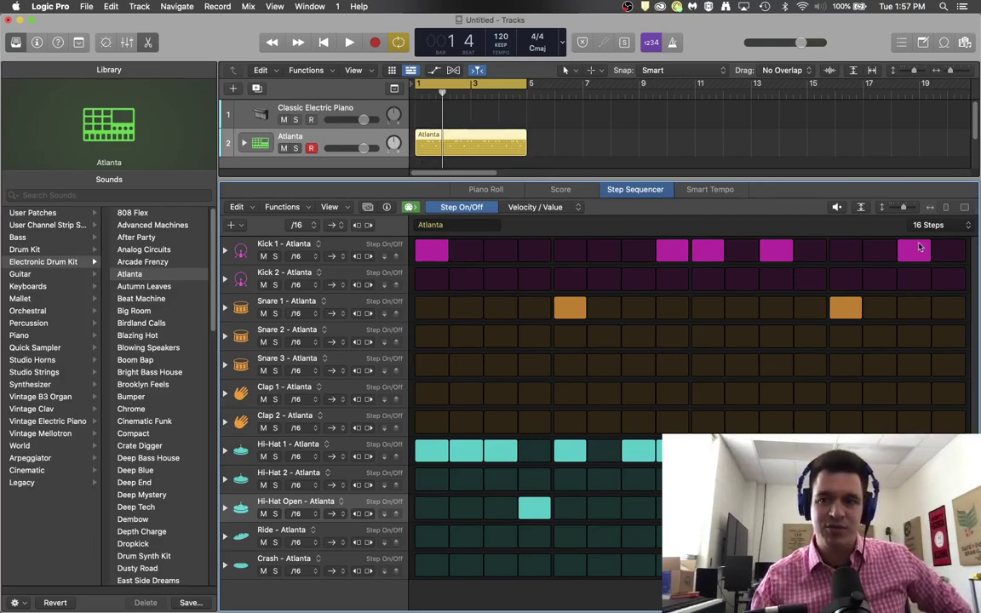
Lengthen the Atlanta pattern to 32, then 64 steps, and show the second page of steps
left_click(952, 226)
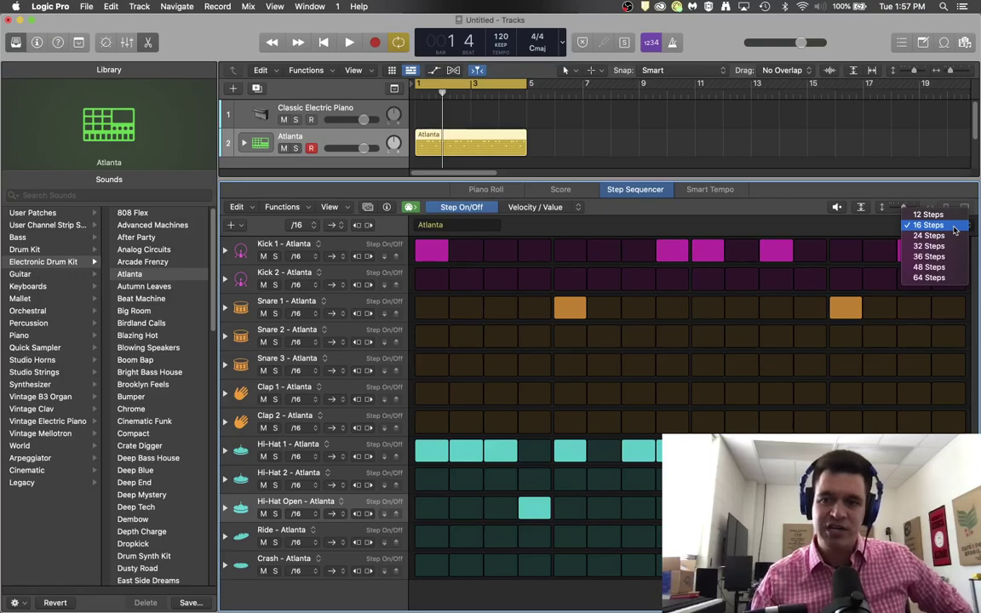
left_click(929, 246)
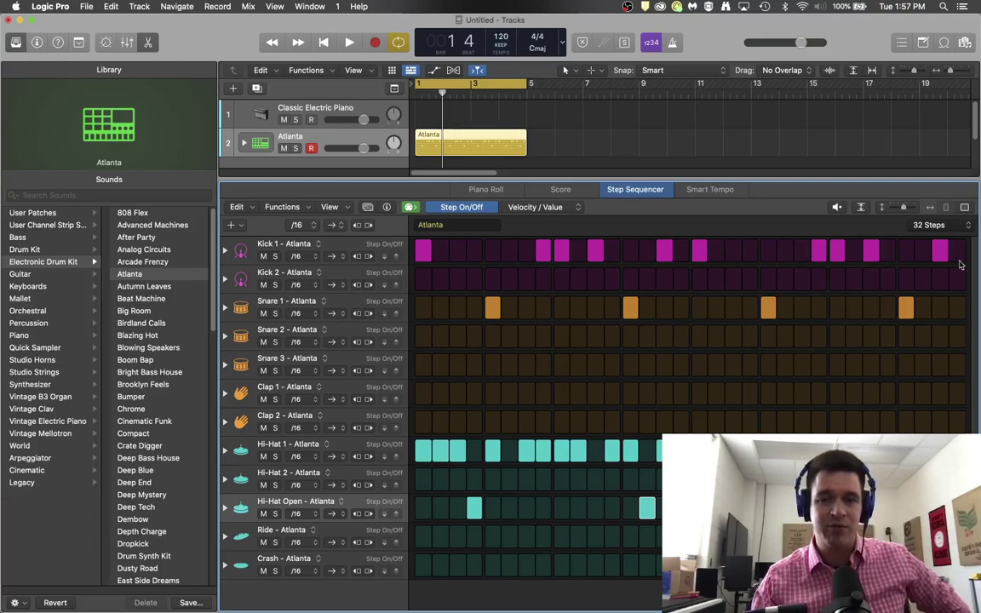
left_click(970, 225)
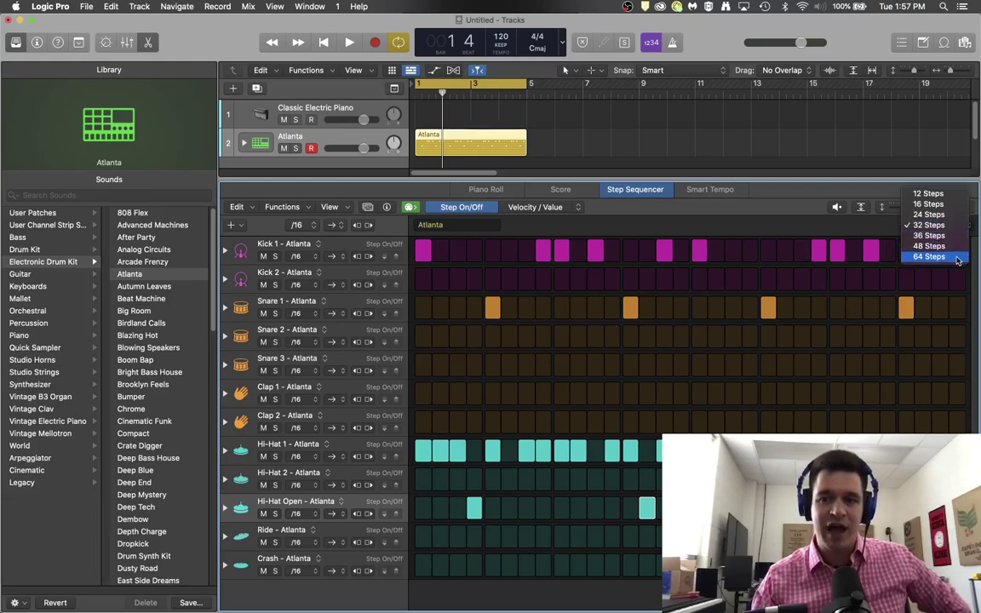
left_click(956, 260)
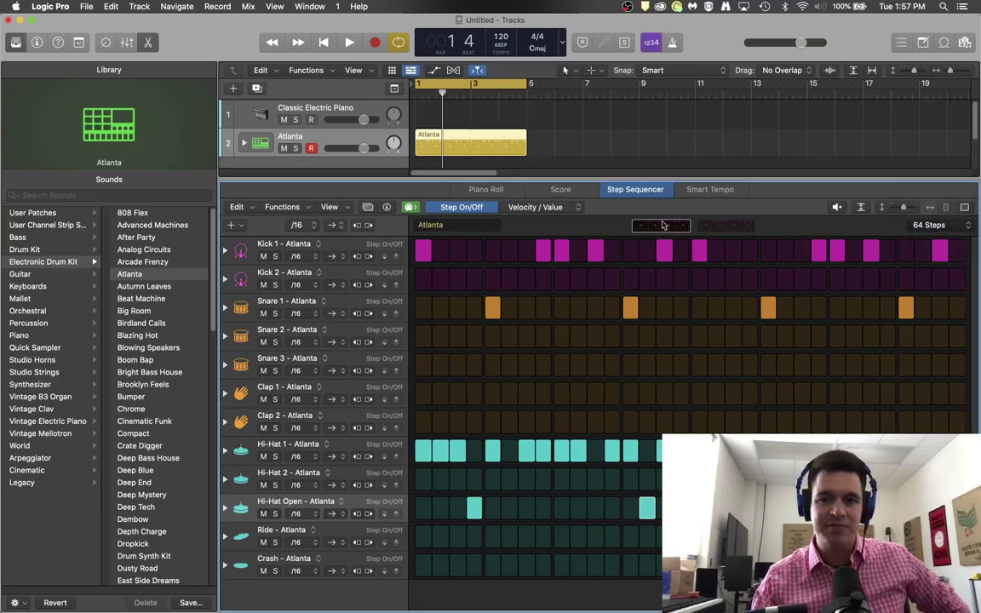
left_click(725, 227)
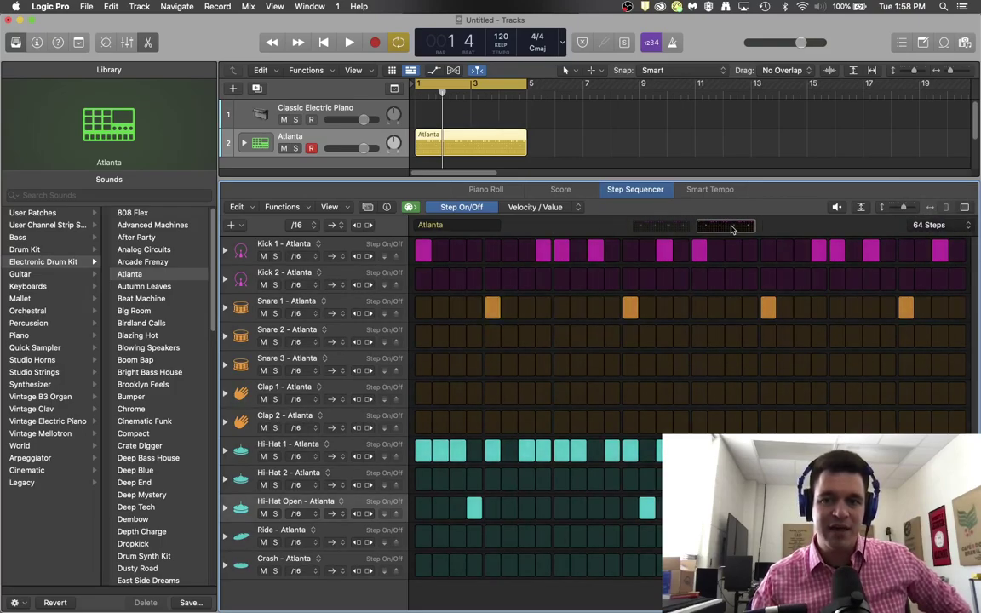